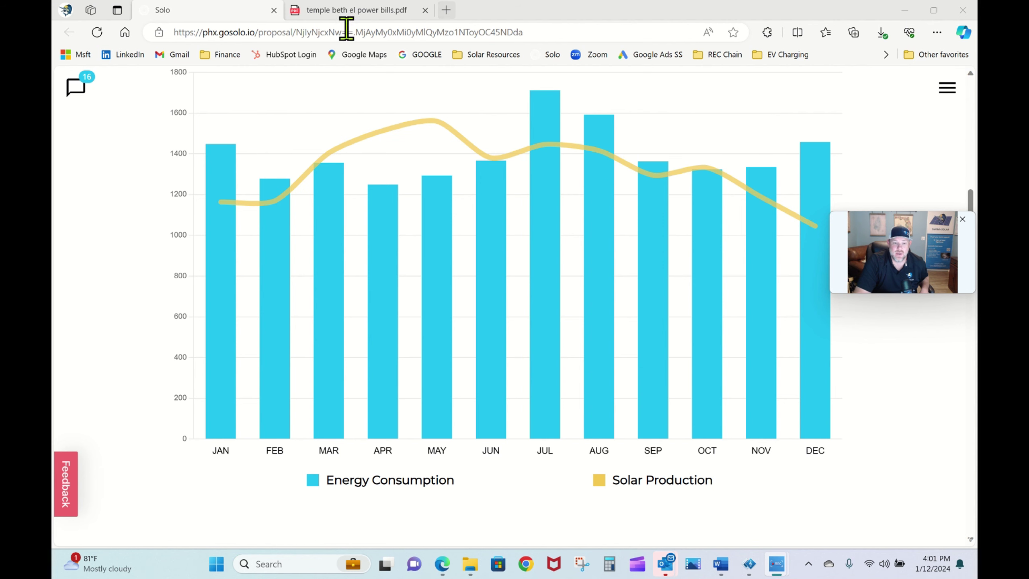
Check the bill's 17040 kWh usage in the power bills PDF, then return to the Solo tab
click(357, 14)
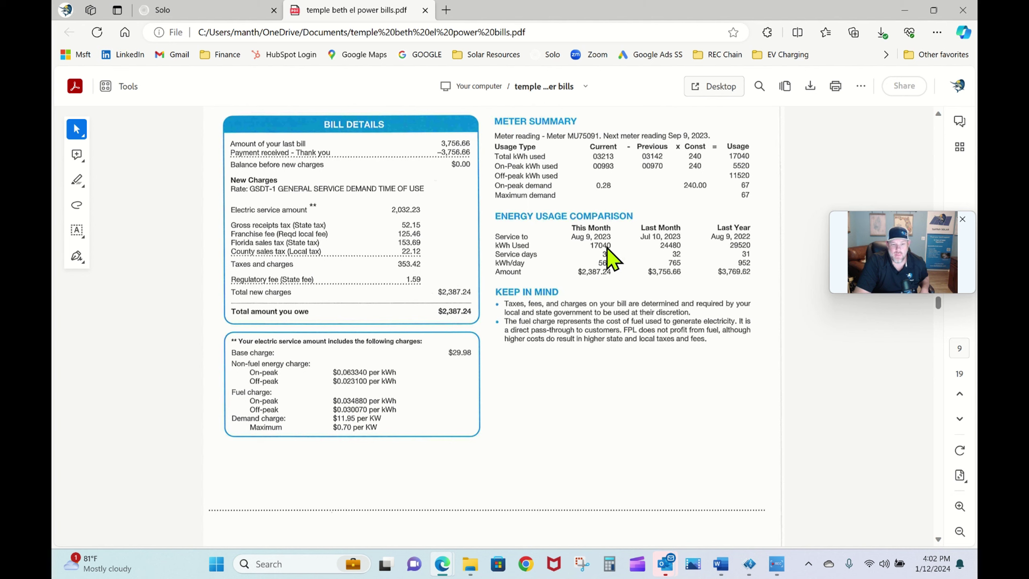
mouse_move(207, 8)
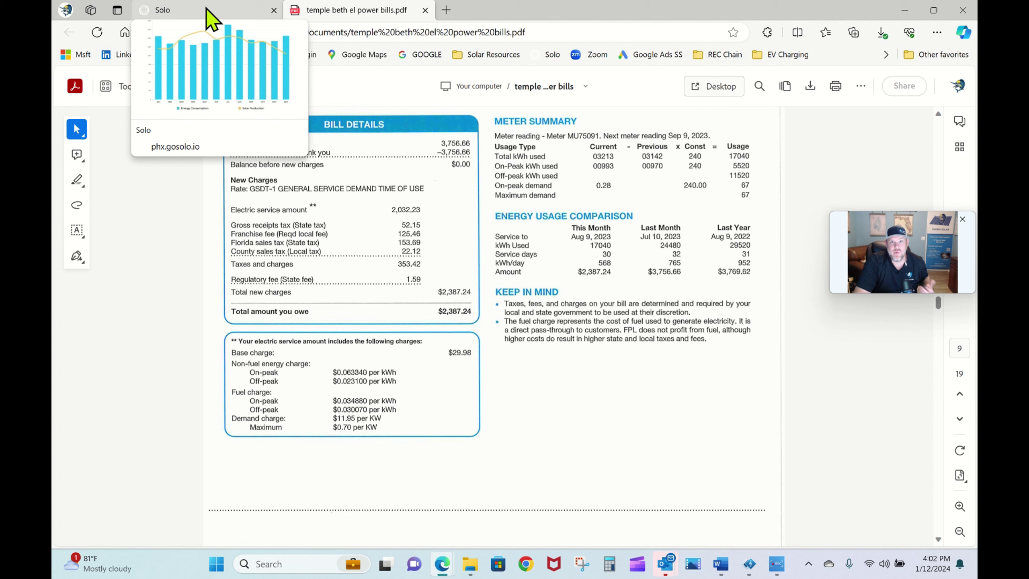
click(207, 10)
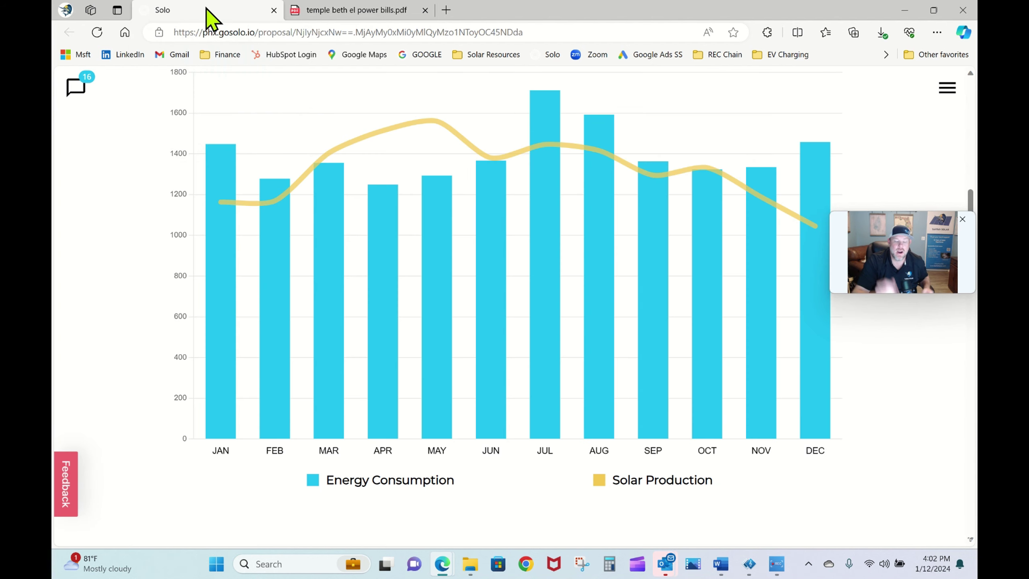
Open Update Usage from the consumption chart, showing 16775 kWh annual and January–December monthly values
mouse_move(401, 159)
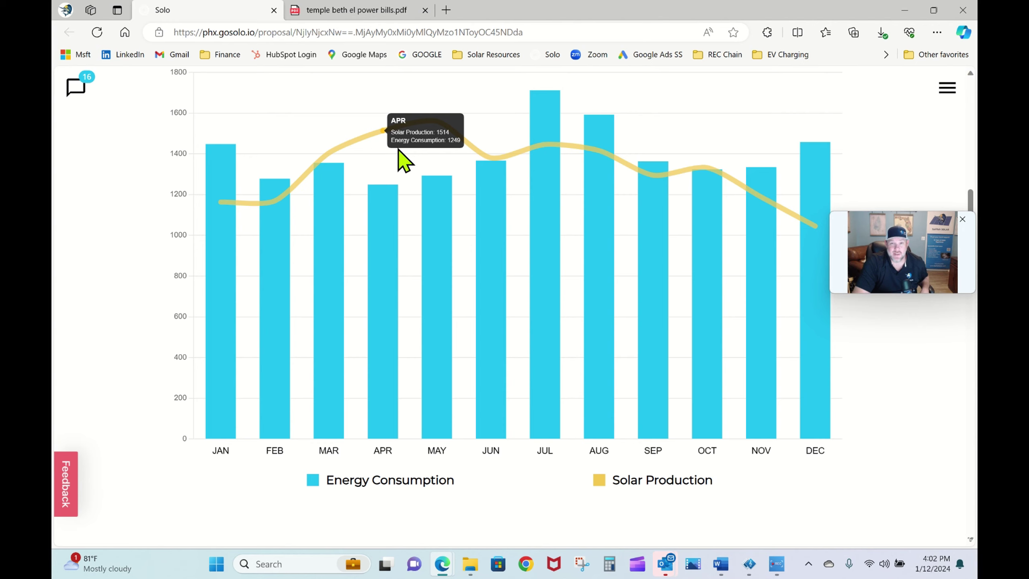
click(427, 153)
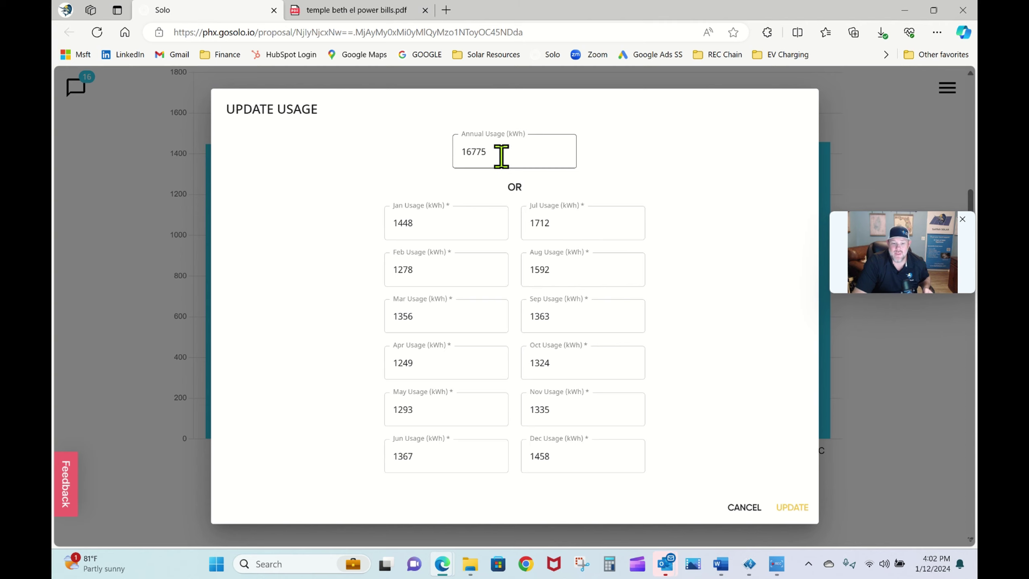
Select the 16775 annual usage value, then cancel the Update Usage dialog without saving
drag(501, 156, 436, 161)
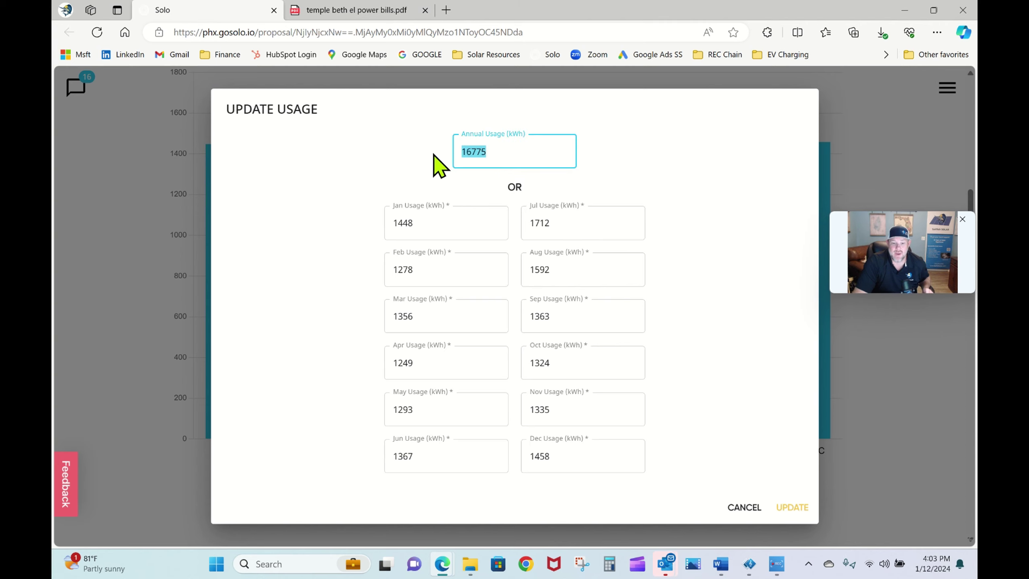
click(744, 509)
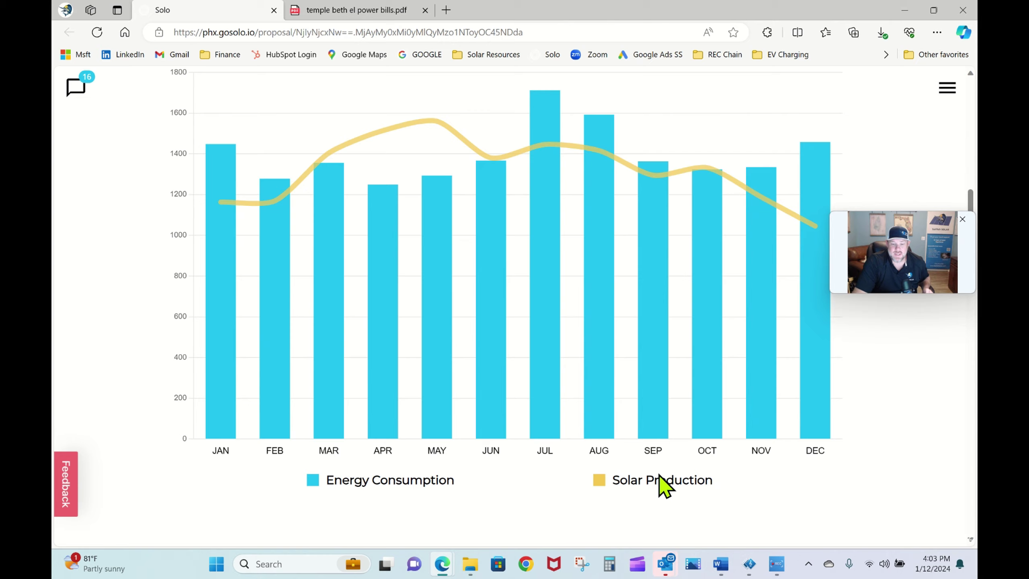
Scroll up to the system summary and highlight the 10.935 kW system size
scroll(322, 264, up, 4)
scroll(321, 256, up, 5)
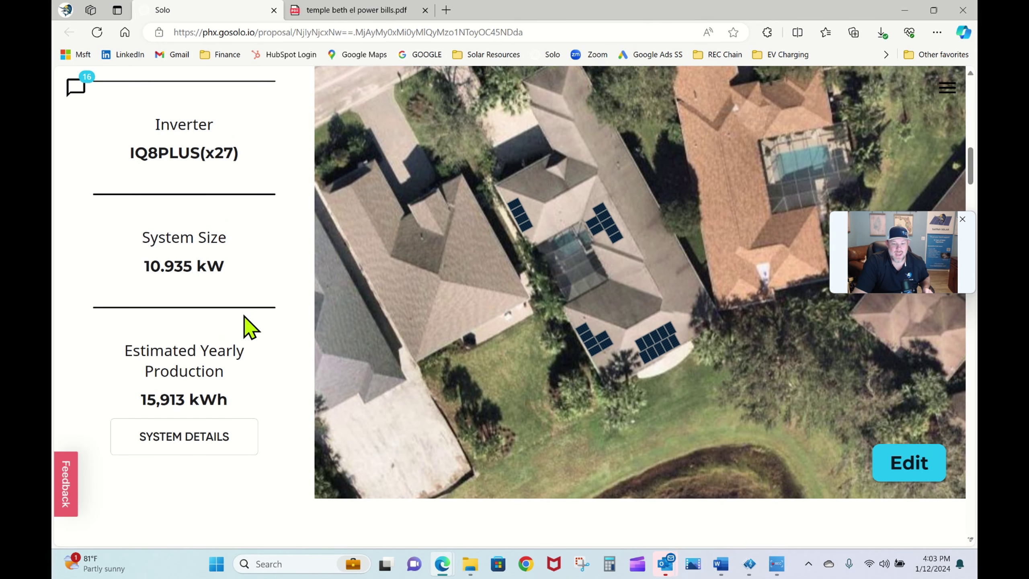
scroll(246, 326, down, 2)
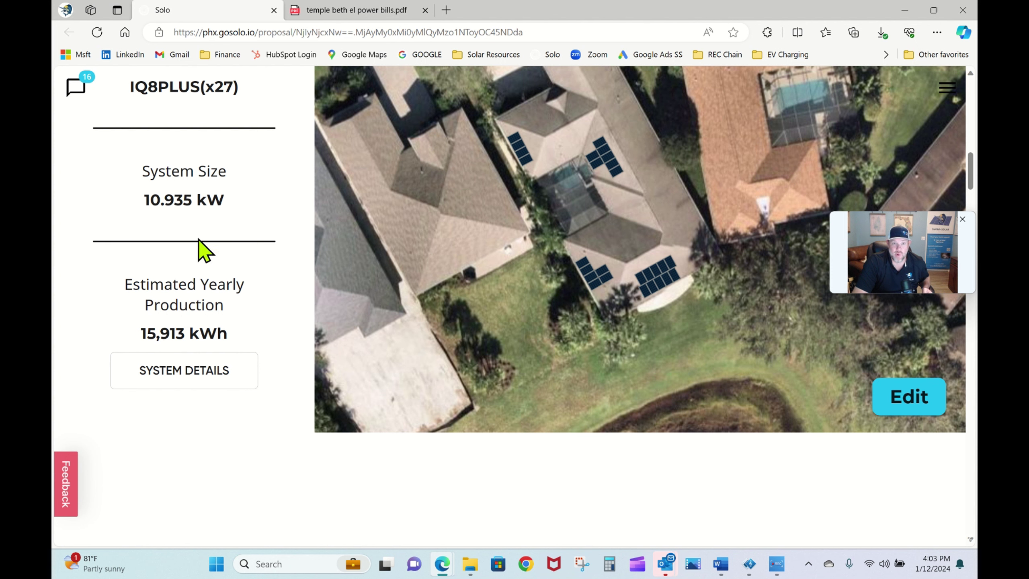
drag(145, 197, 229, 209)
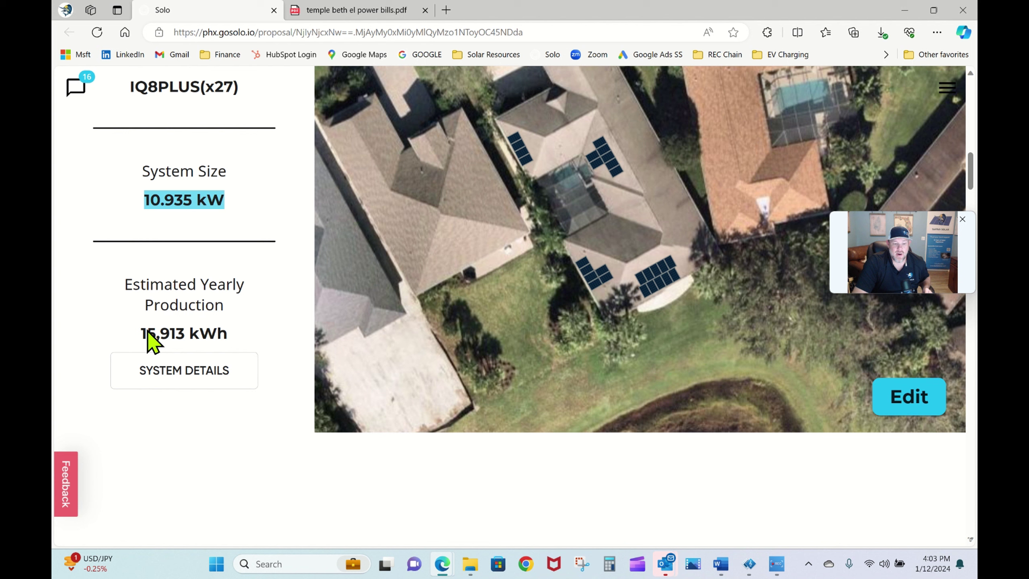
Clear the highlight on the 10.935 kW system size
click(248, 230)
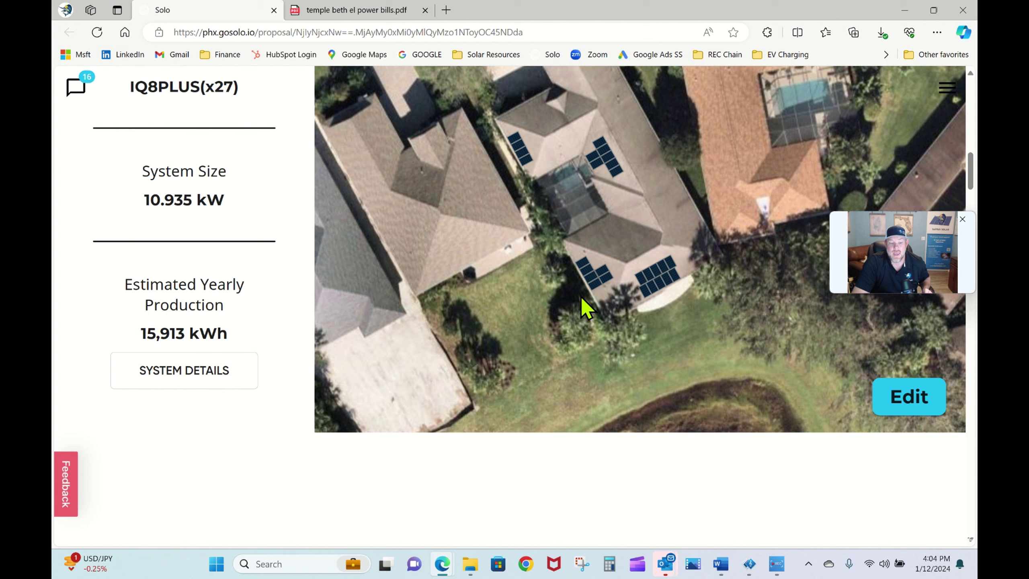
Read each month's solar production and consumption tooltips on the chart
scroll(583, 308, down, 8)
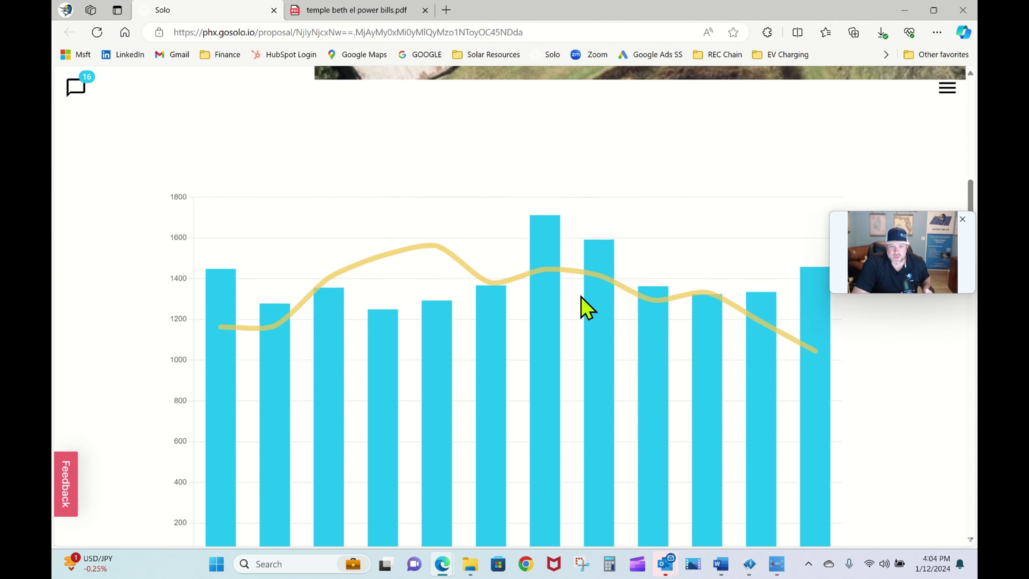
mouse_move(282, 281)
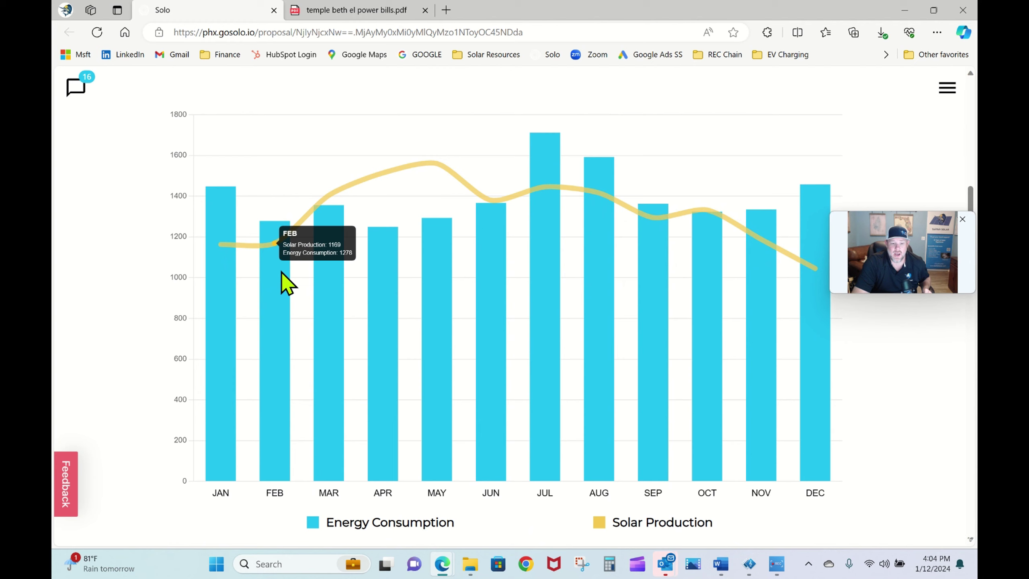
mouse_move(761, 220)
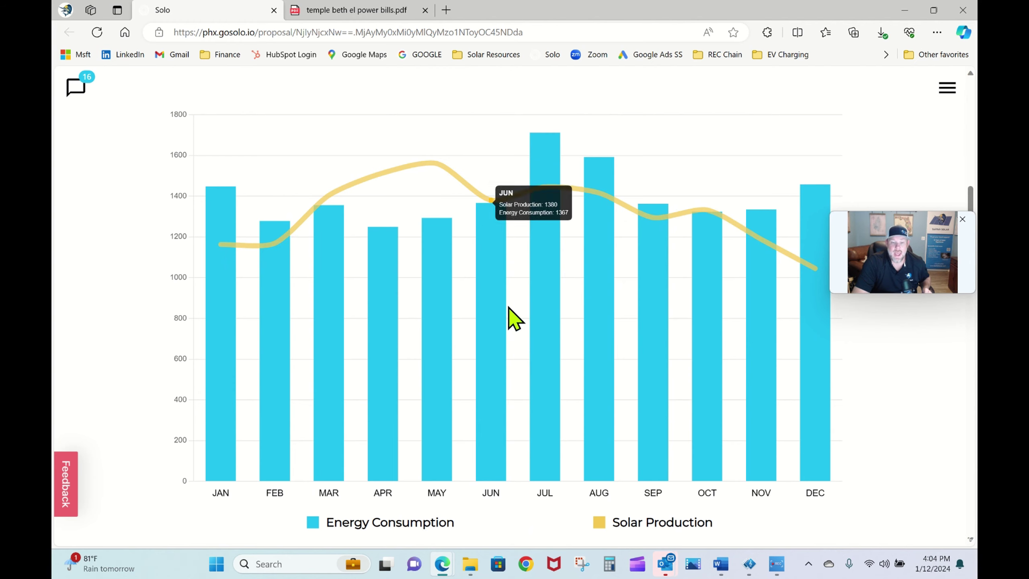
mouse_move(407, 315)
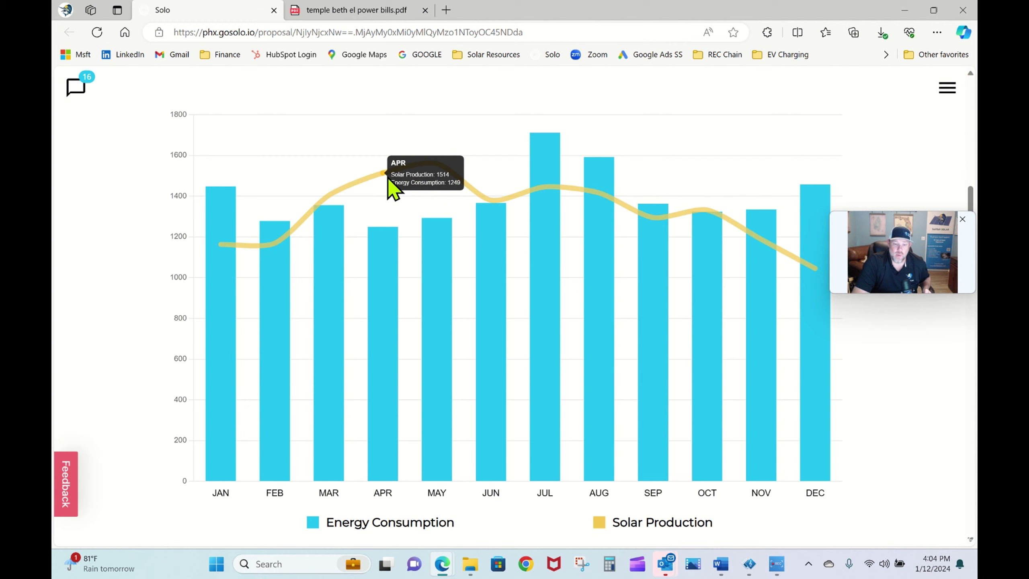
mouse_move(477, 178)
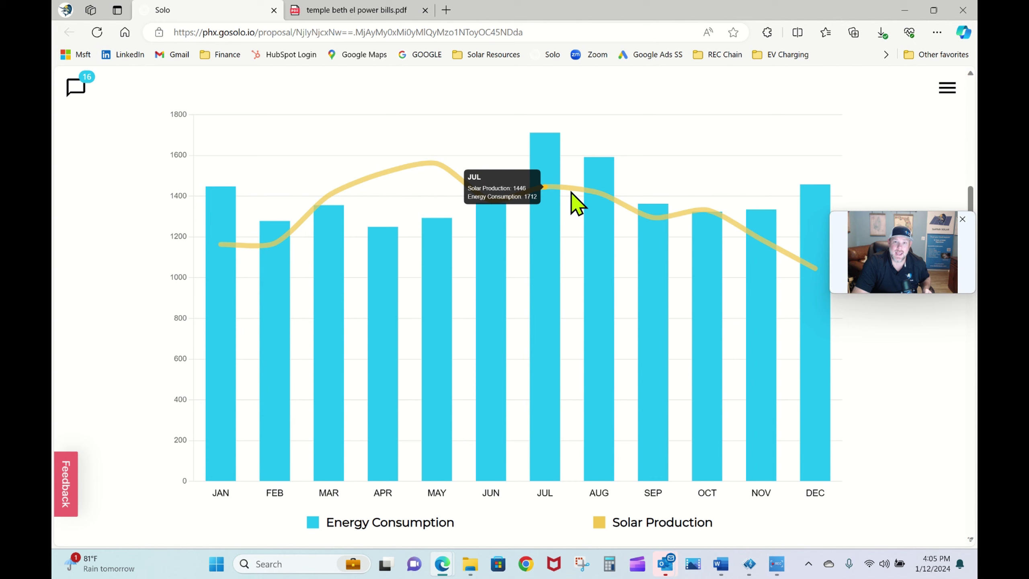
mouse_move(652, 228)
mouse_move(795, 277)
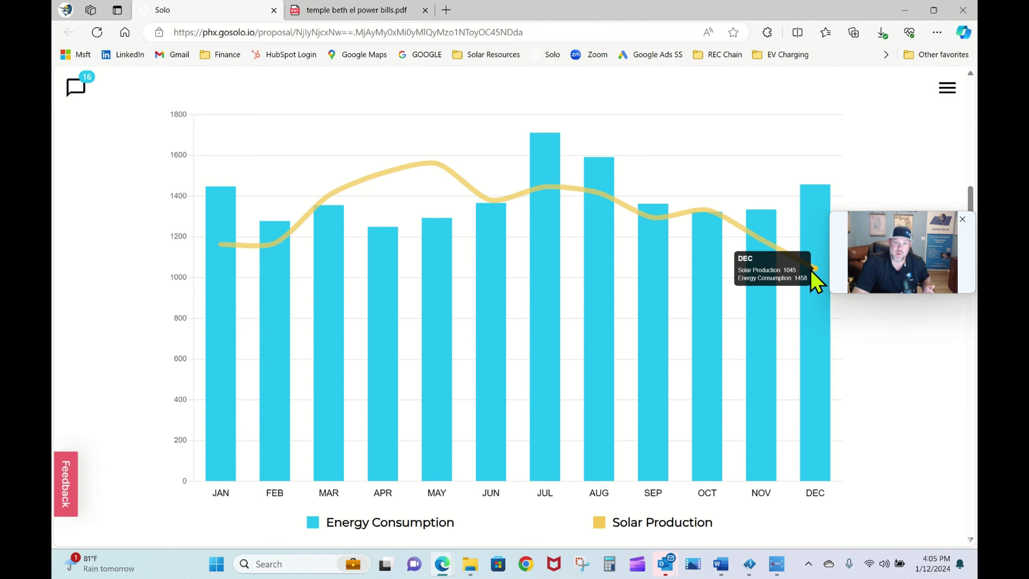
mouse_move(478, 264)
scroll(478, 266, up, 1)
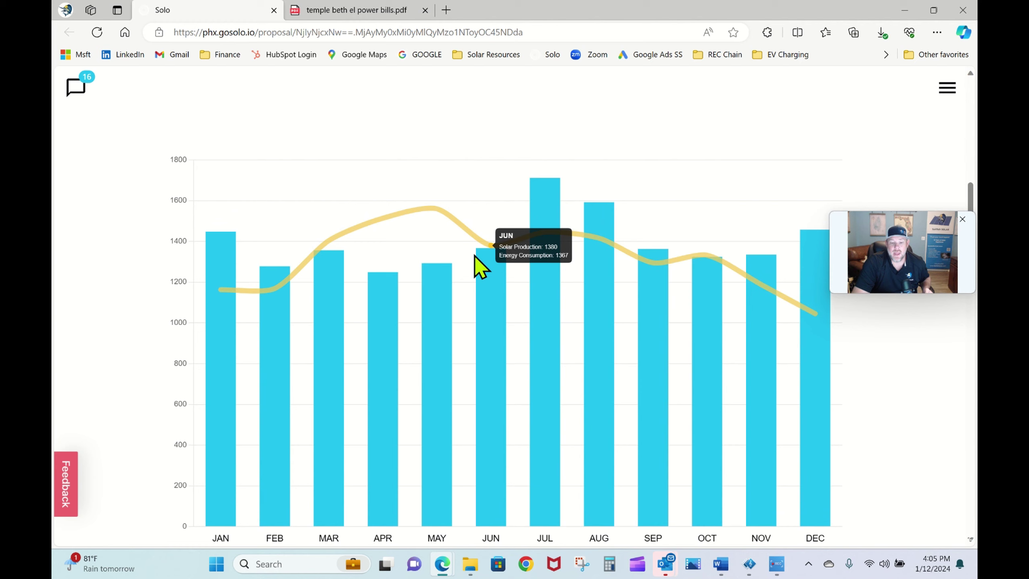
scroll(476, 256, down, 1)
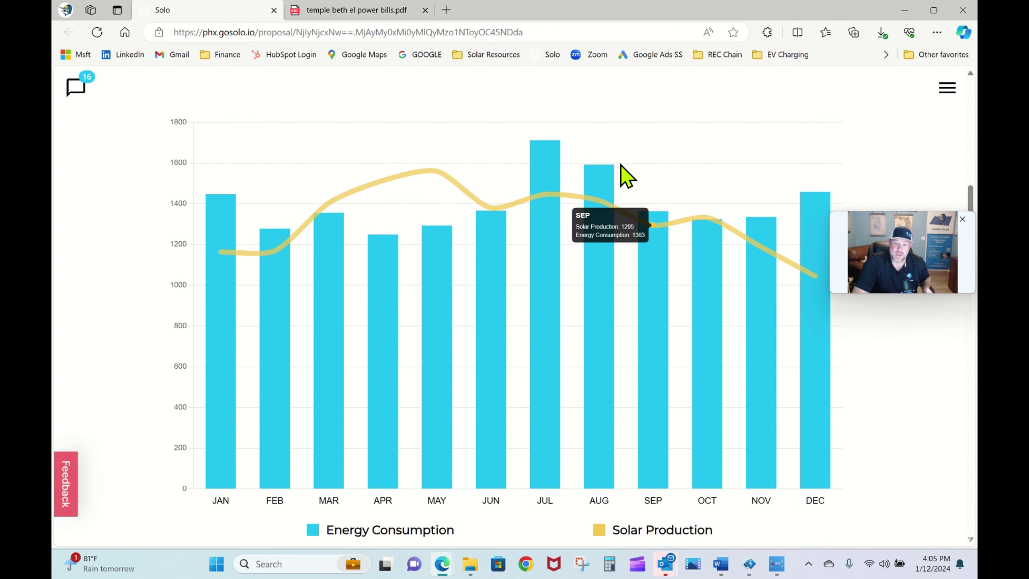
mouse_move(615, 160)
mouse_move(248, 349)
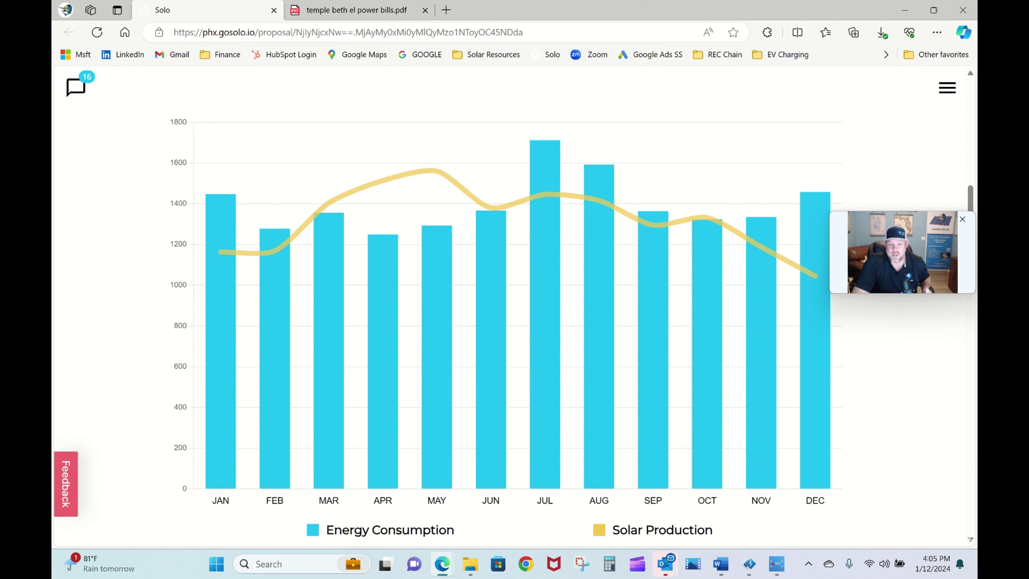
Close the power bills PDF tab and scroll up through the Solo proposal
click(423, 11)
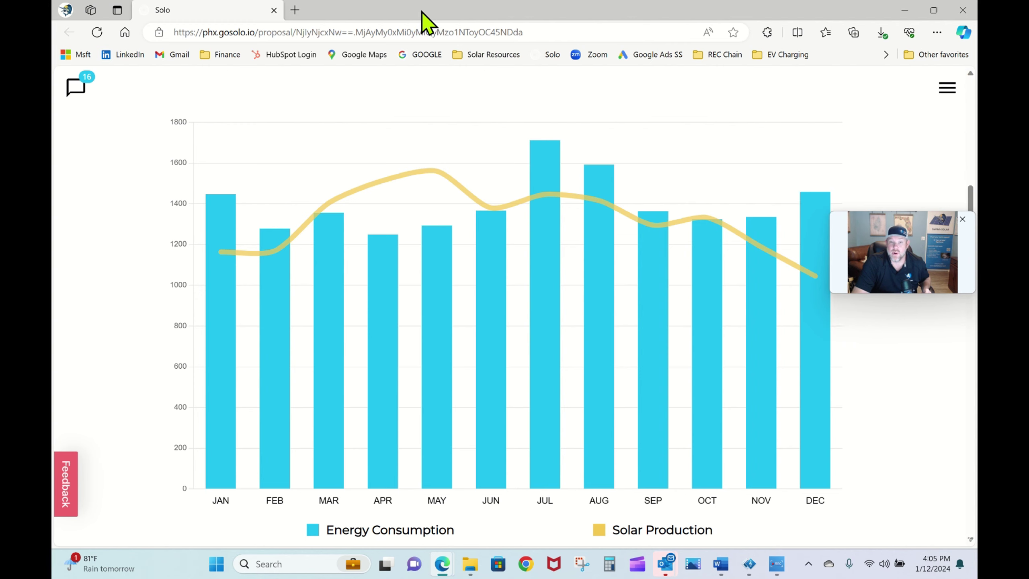
scroll(672, 219, up, 2)
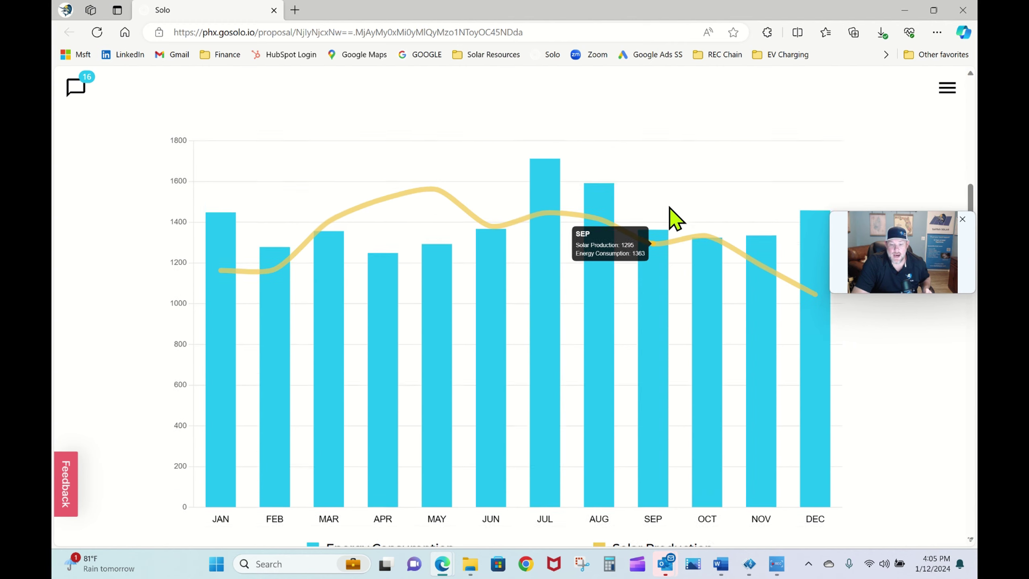
scroll(669, 207, up, 7)
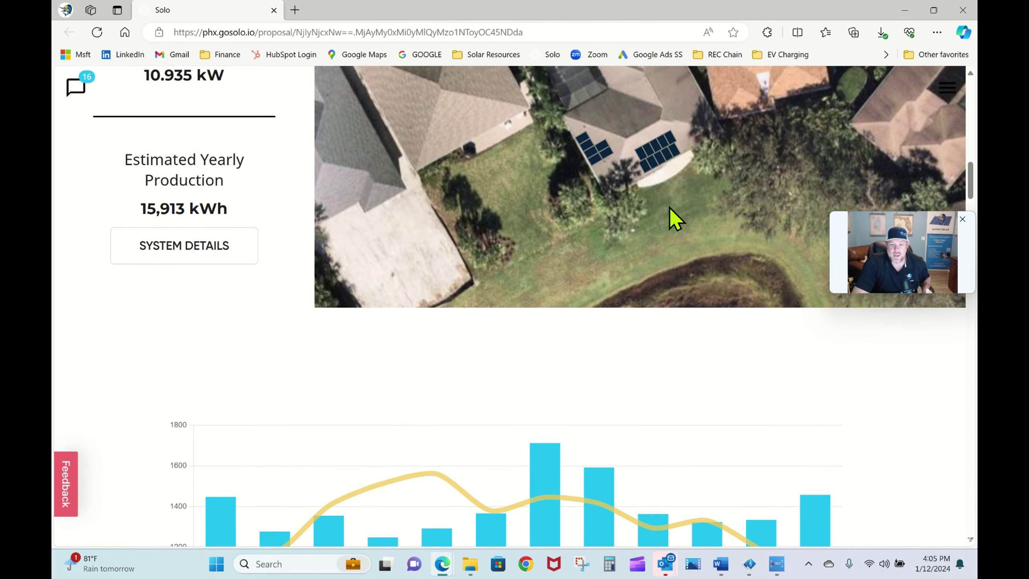
scroll(669, 208, up, 2)
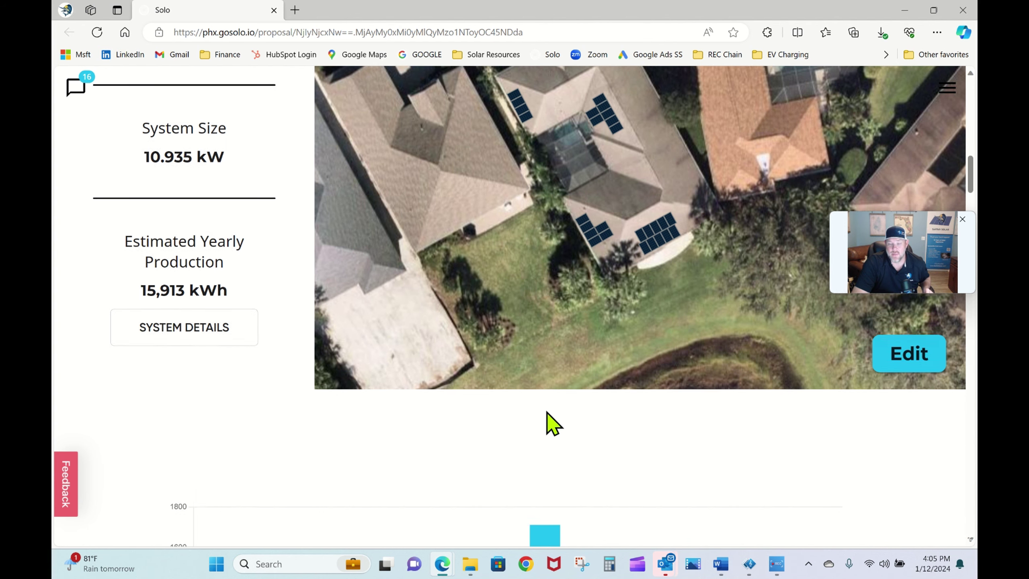
Open Update Usage from the July bar and cancel without changing any monthly values
scroll(547, 412, down, 5)
scroll(548, 413, down, 3)
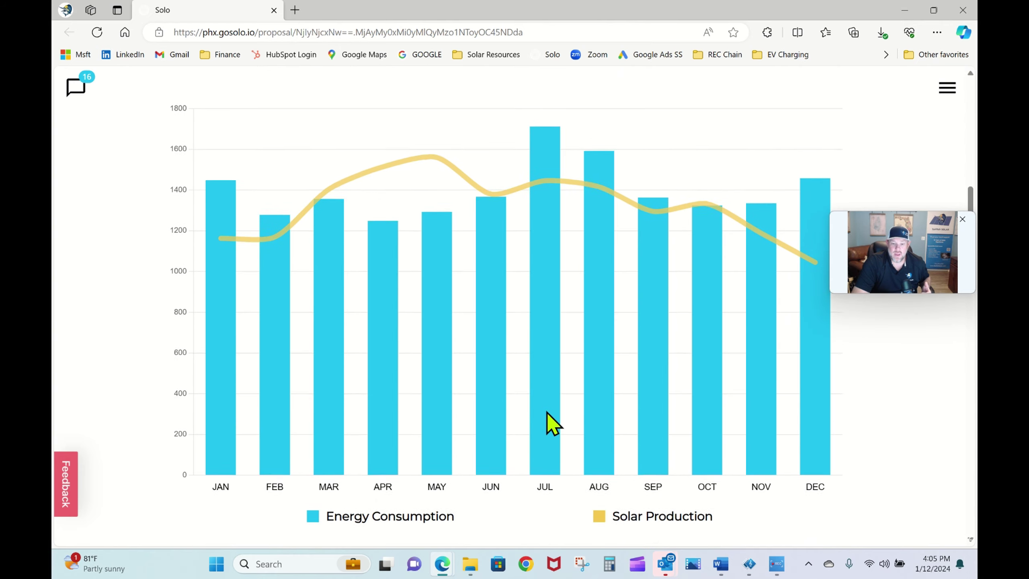
click(546, 411)
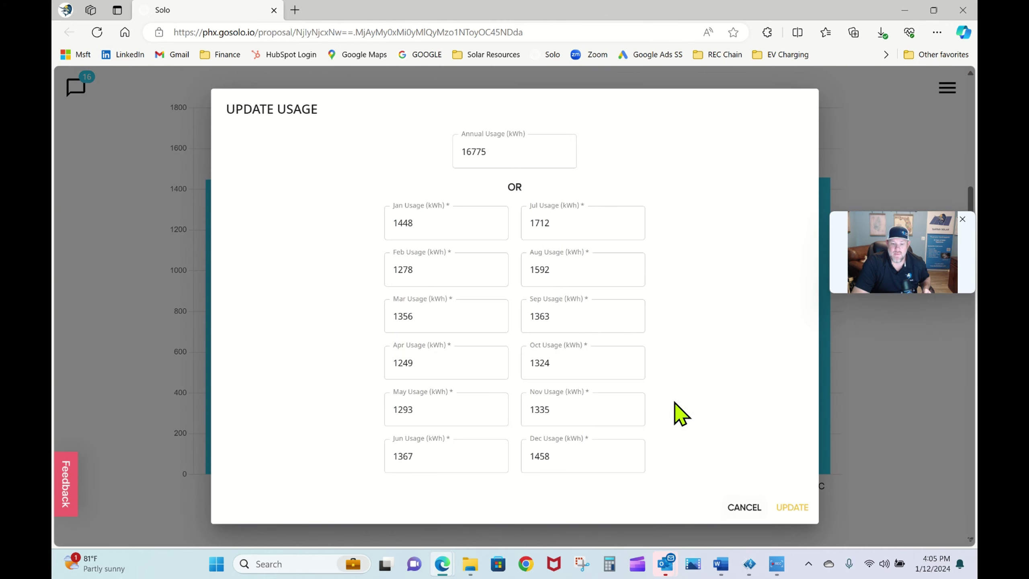
click(737, 511)
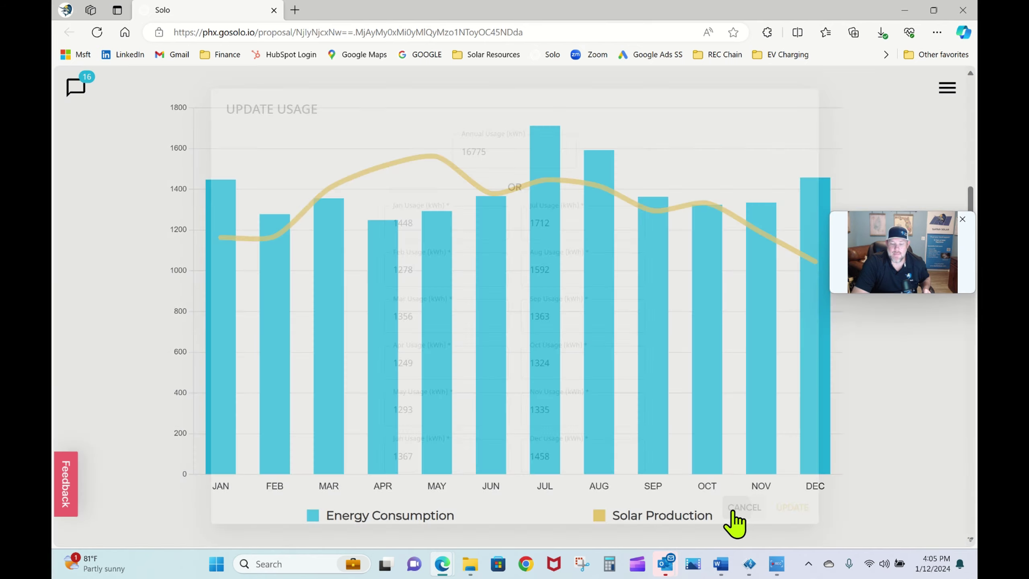
Scroll to the 95% solar offset and highlight the $28 new utility bill
scroll(522, 355, down, 5)
scroll(507, 359, down, 5)
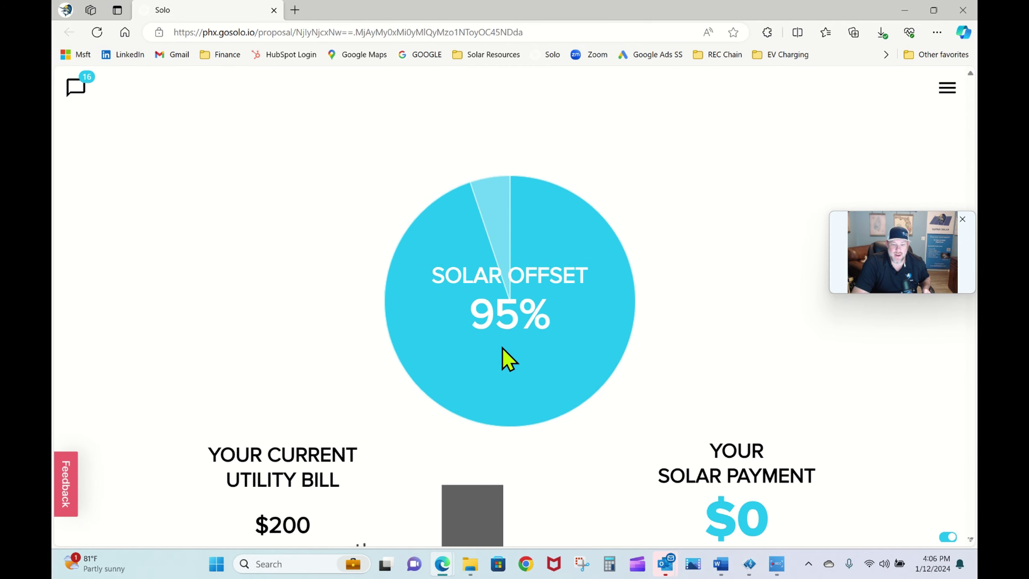
scroll(575, 373, down, 3)
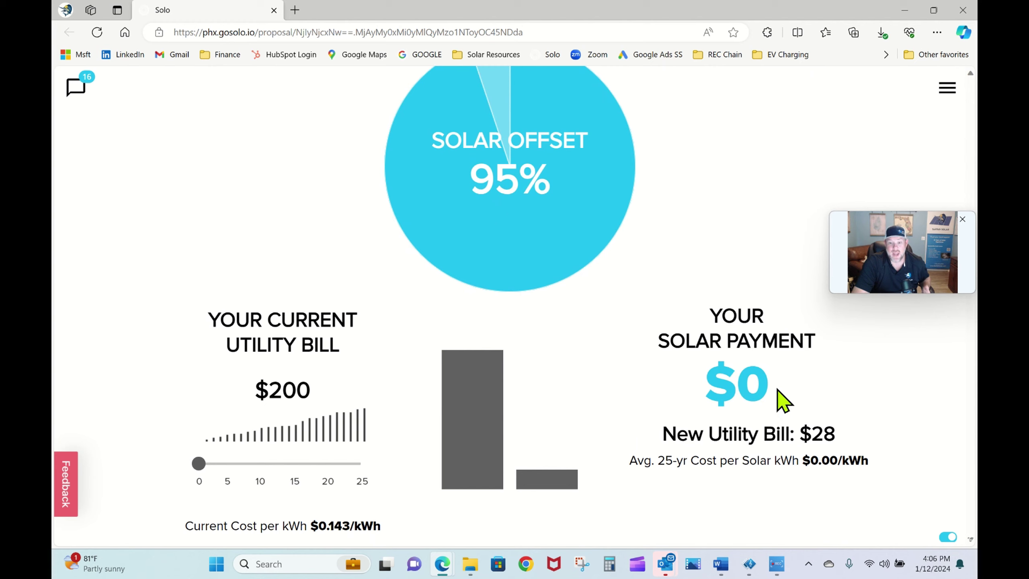
drag(817, 434, 840, 446)
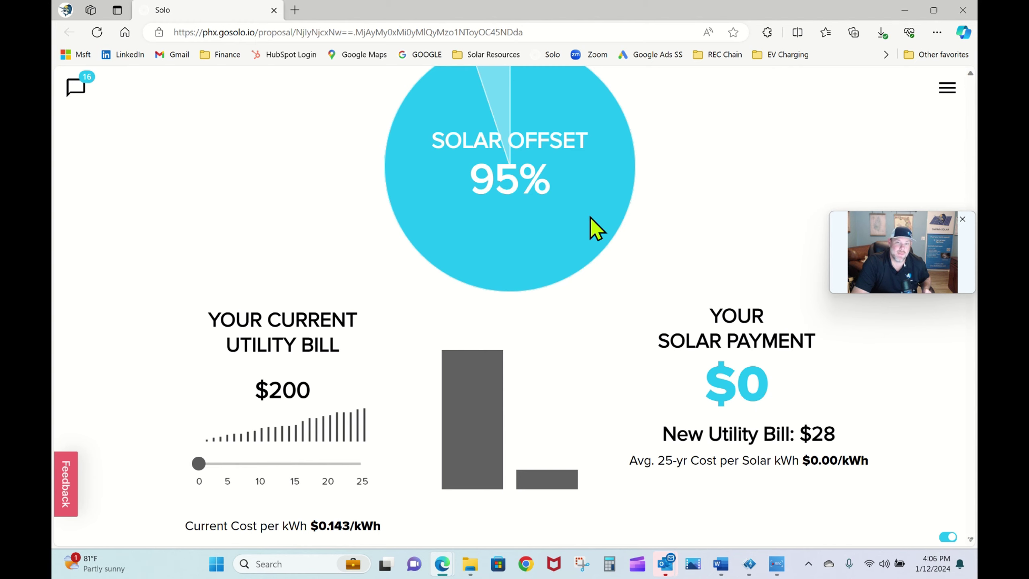
scroll(596, 229, up, 1)
scroll(595, 229, up, 2)
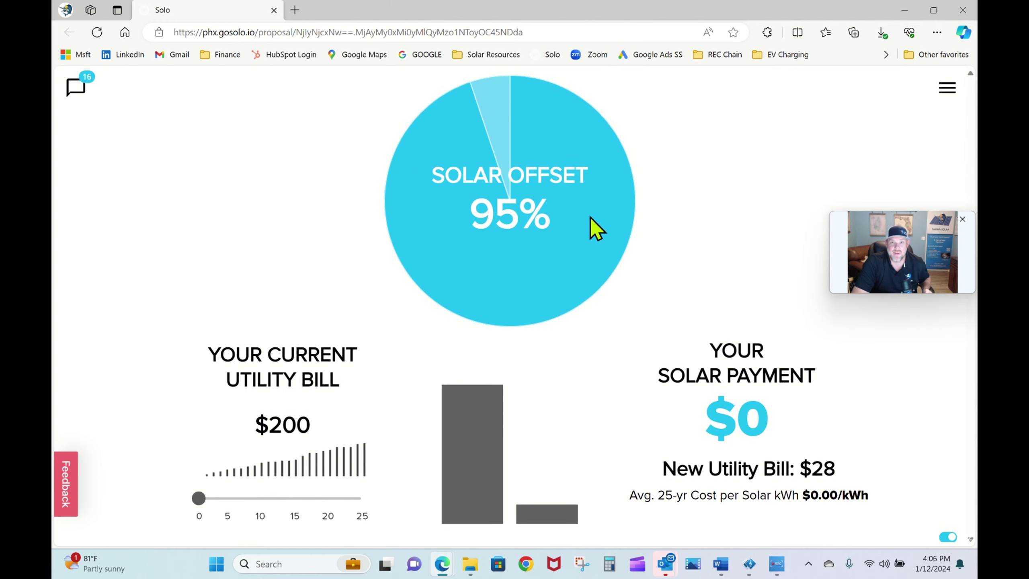
scroll(596, 229, up, 3)
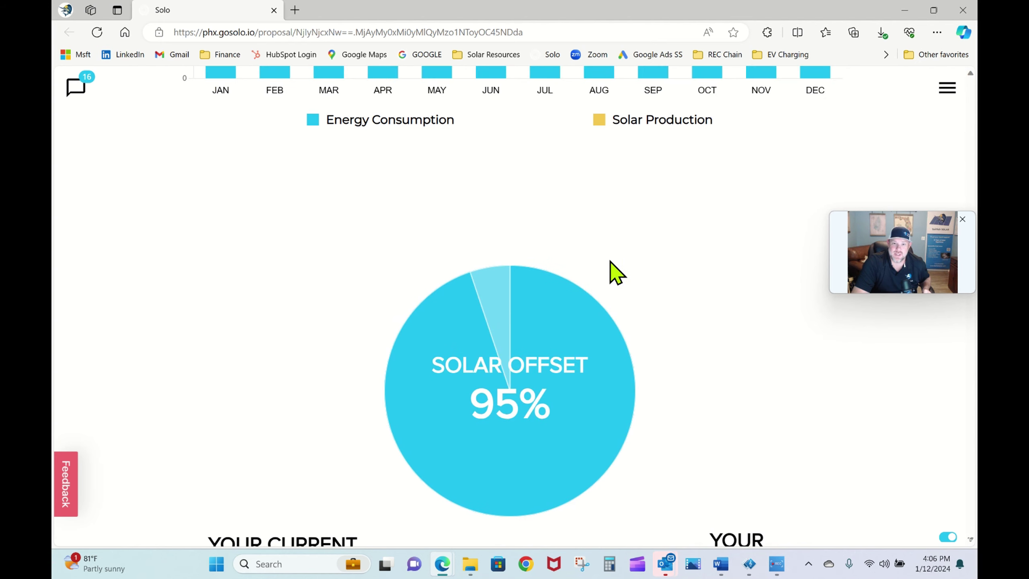
scroll(610, 261, up, 8)
scroll(610, 261, up, 6)
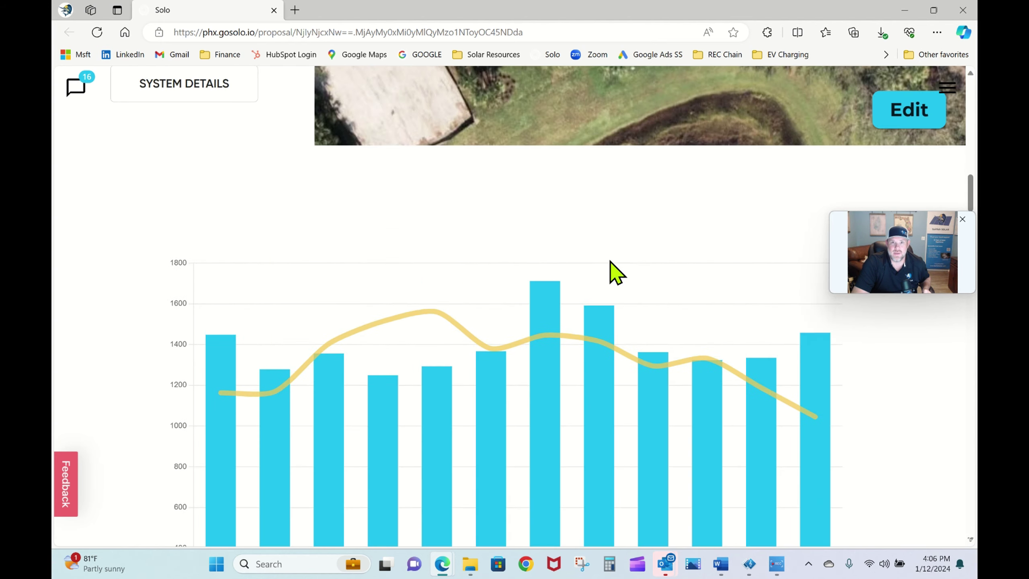
scroll(610, 261, up, 2)
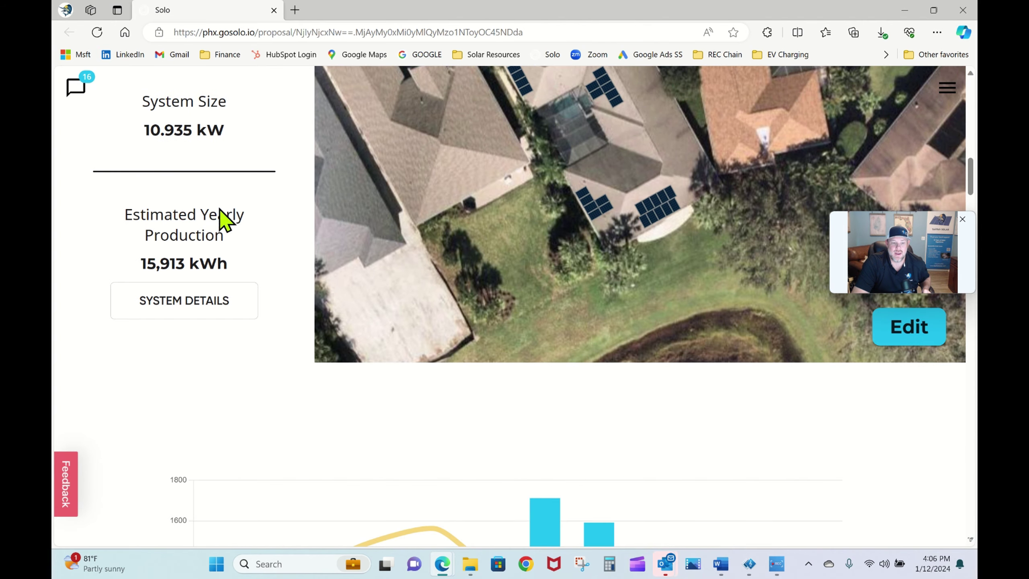
scroll(517, 185, up, 1)
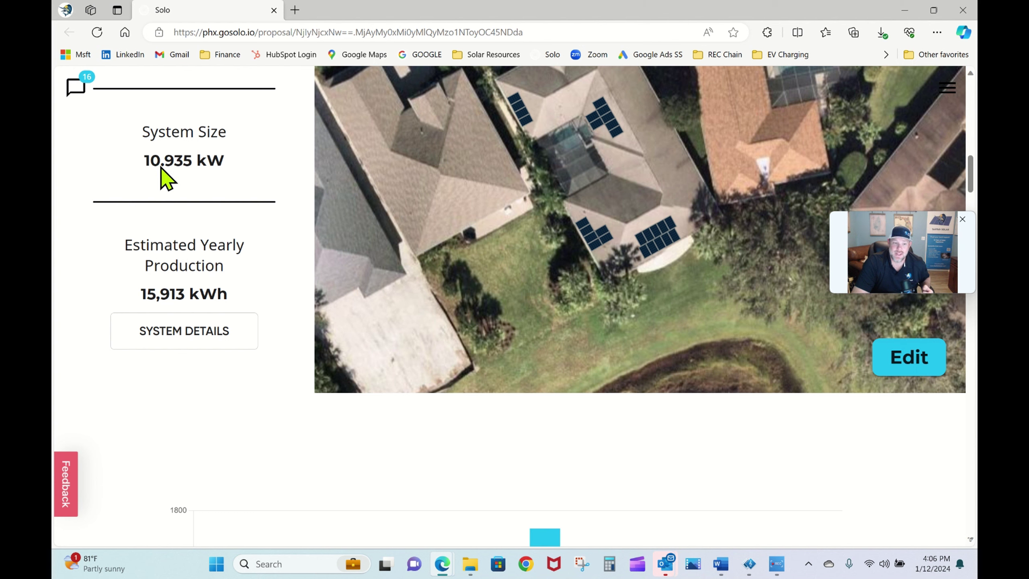
drag(140, 171, 216, 176)
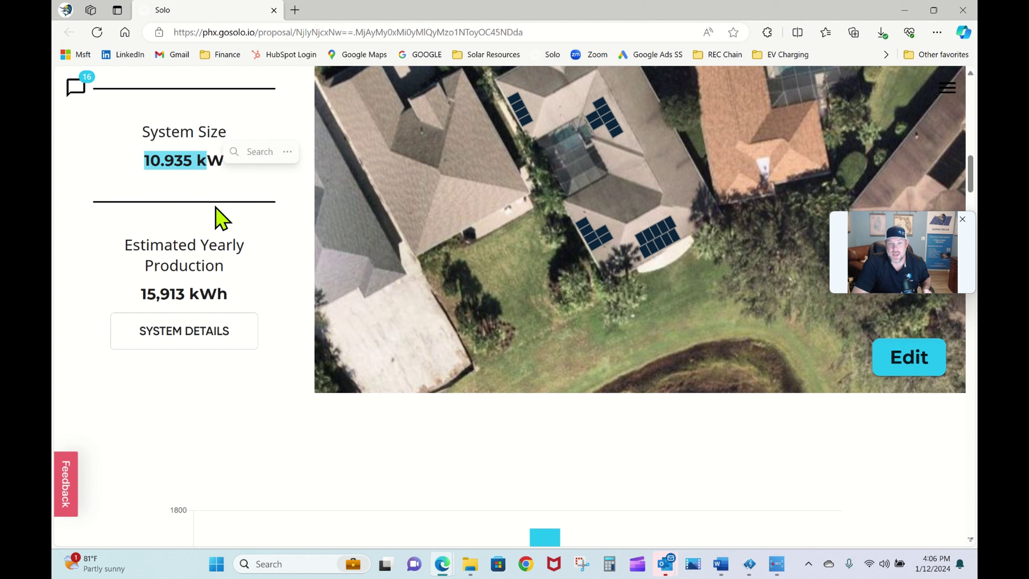
click(154, 183)
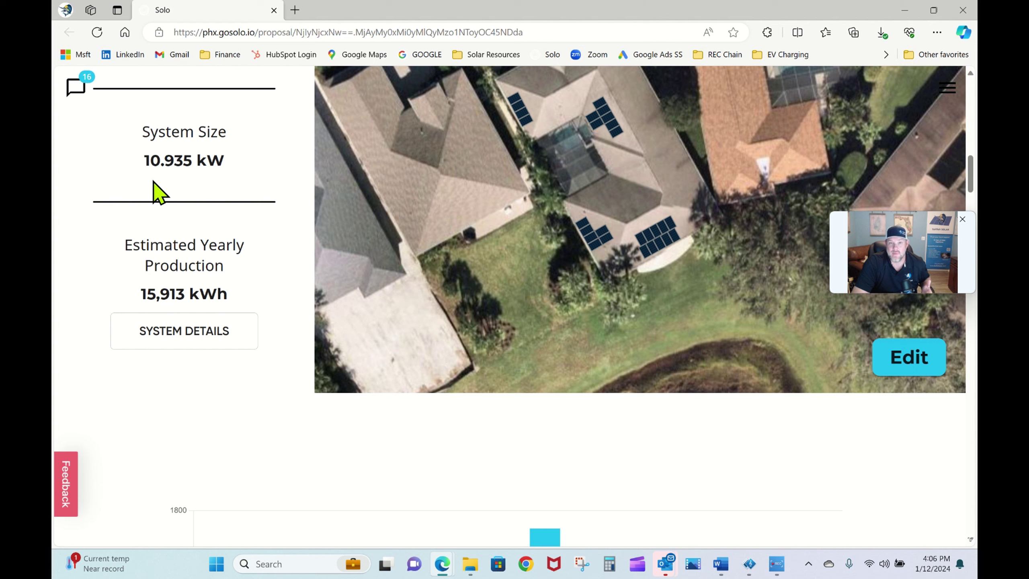
drag(146, 162, 225, 177)
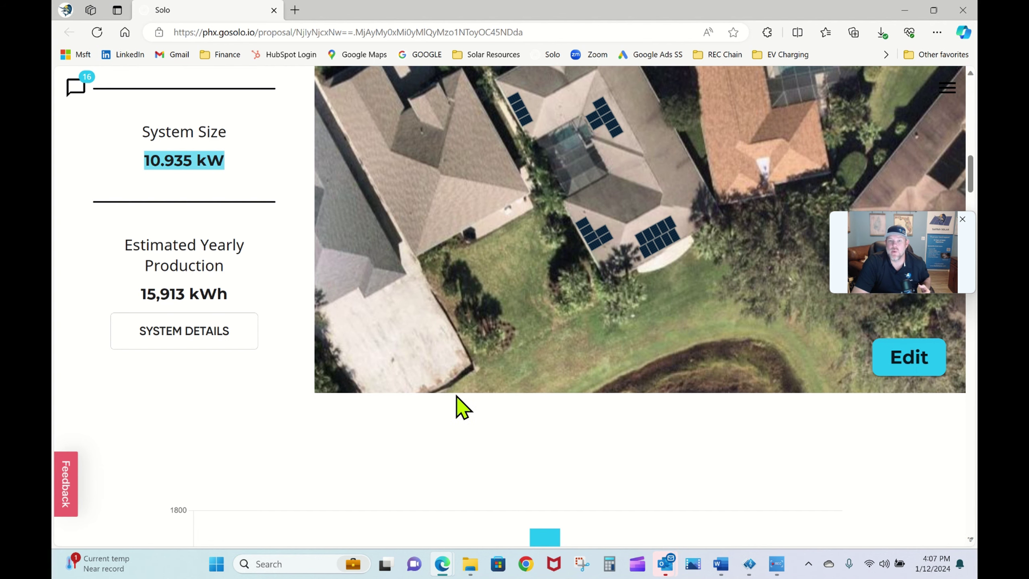
scroll(462, 407, down, 12)
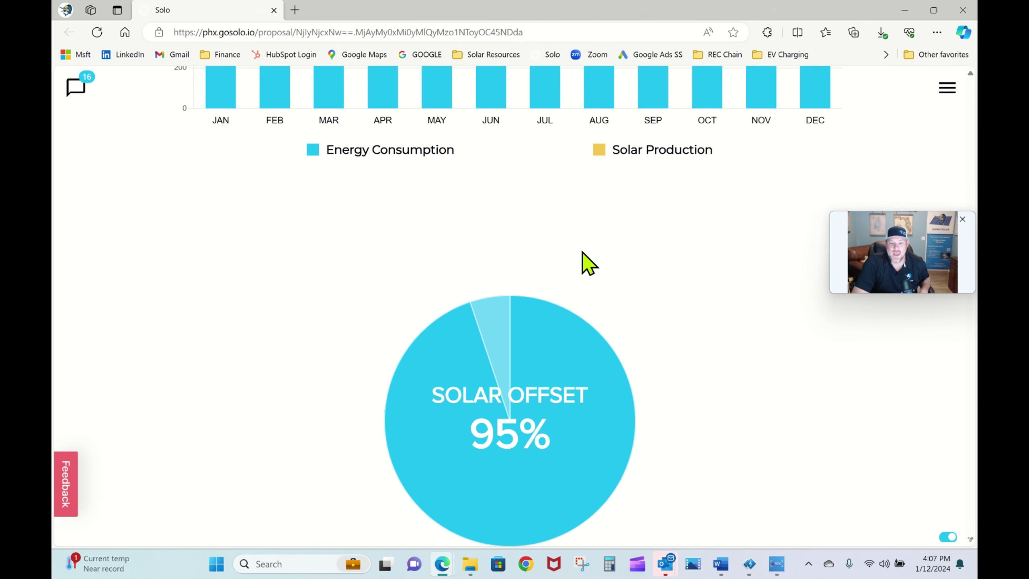
Scroll up to show the whole chart, with production peaking around May
scroll(587, 263, up, 3)
scroll(586, 261, up, 5)
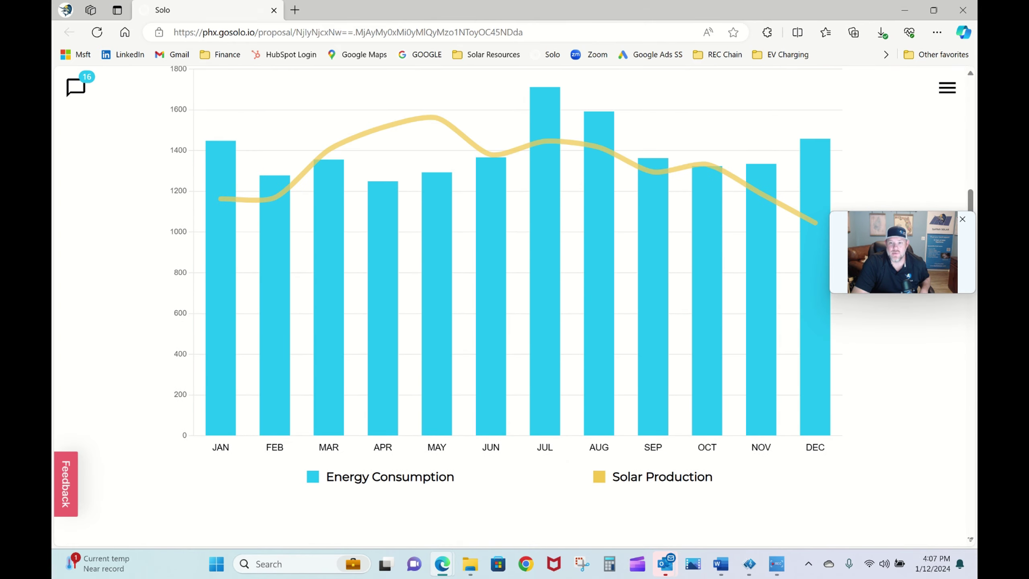